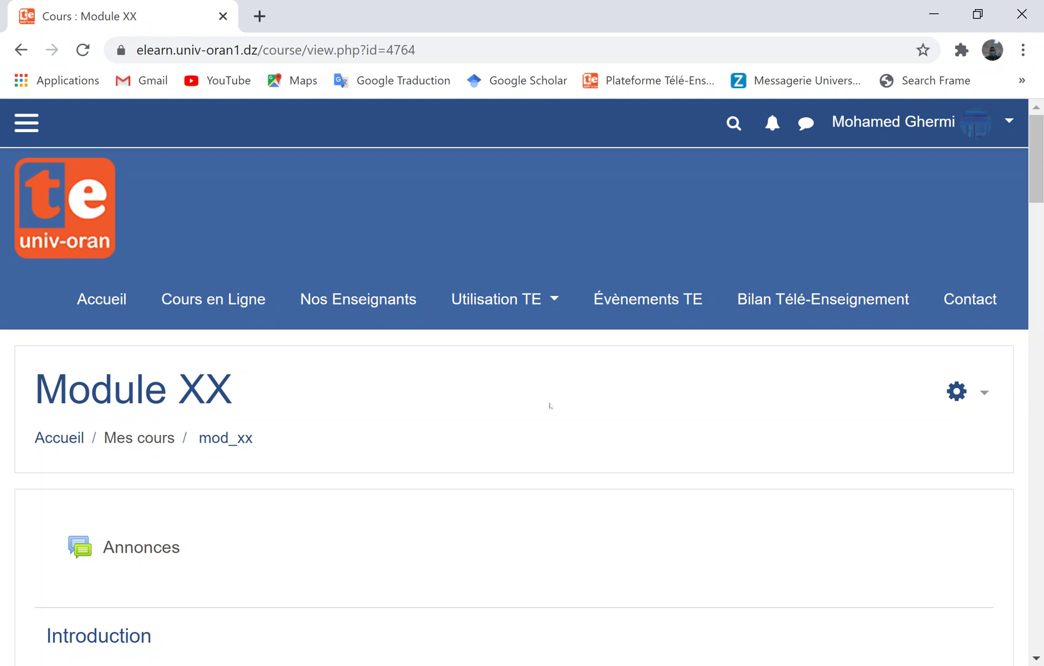
Open the "Quizz chapitre 2" activity in the Chapitre 2 section of the Module XX course
scroll(866, 282, "down", 2)
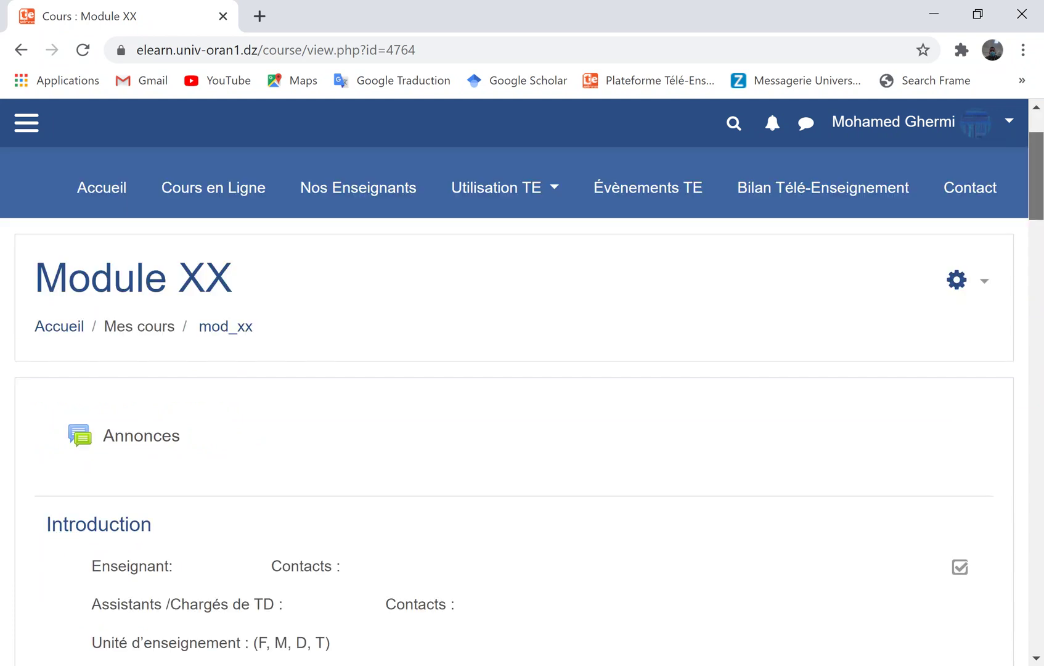
scroll(521, 407, "down", 10)
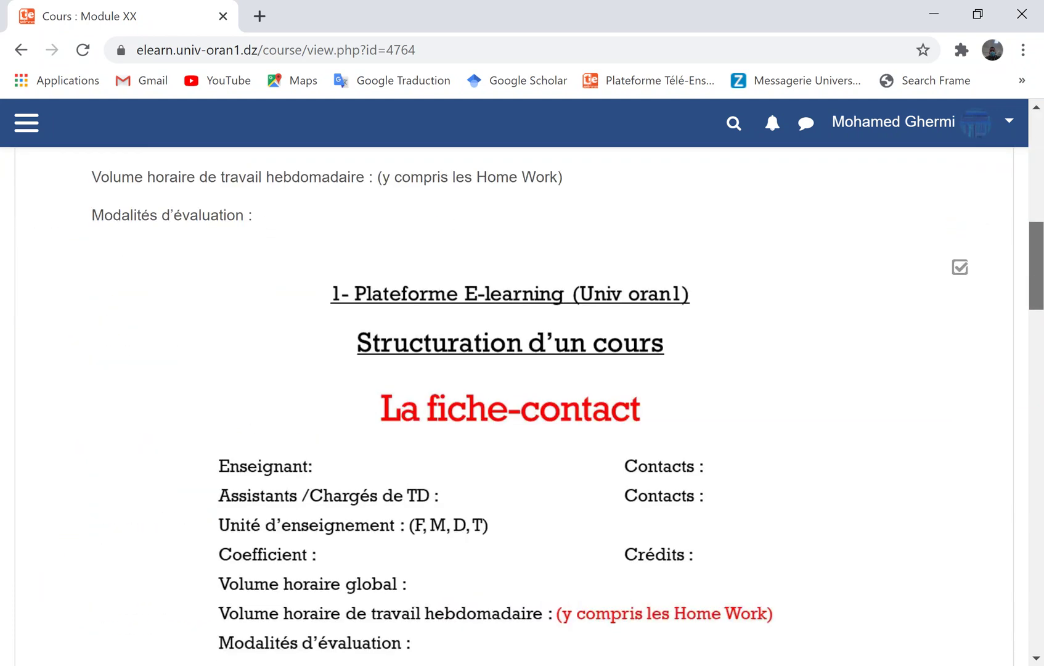
scroll(521, 407, "down", 5)
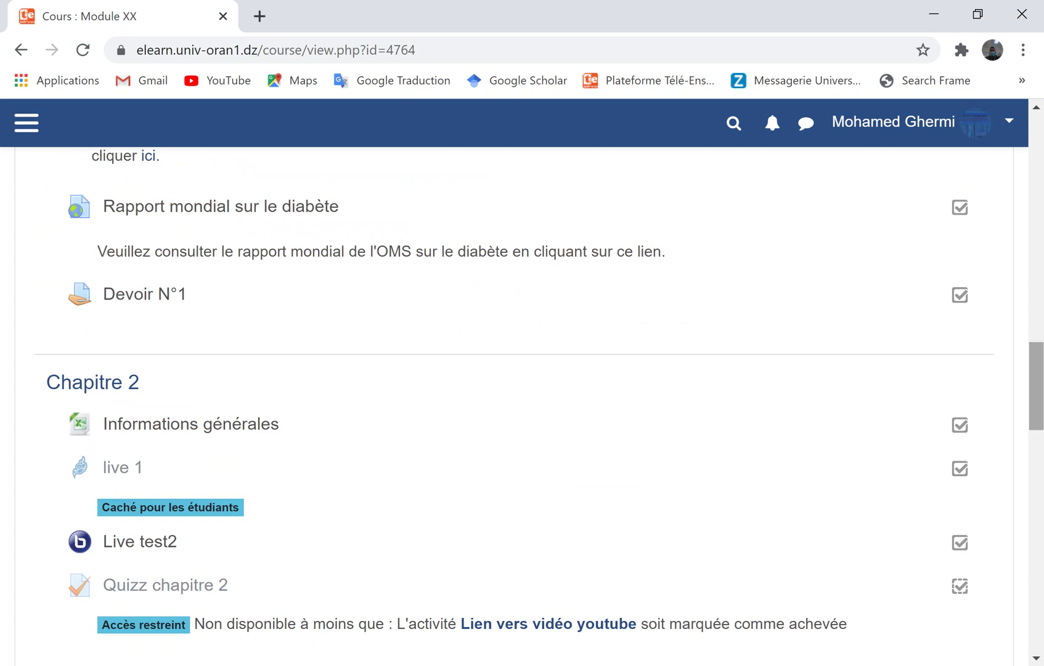
scroll(521, 407, "down", 2)
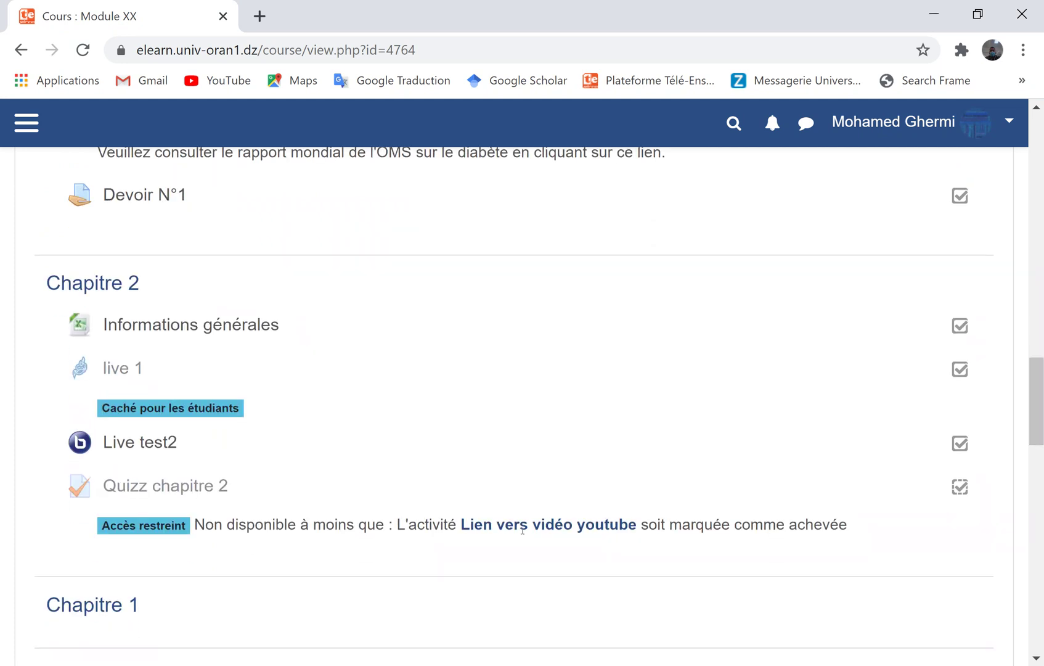
left_click(196, 486)
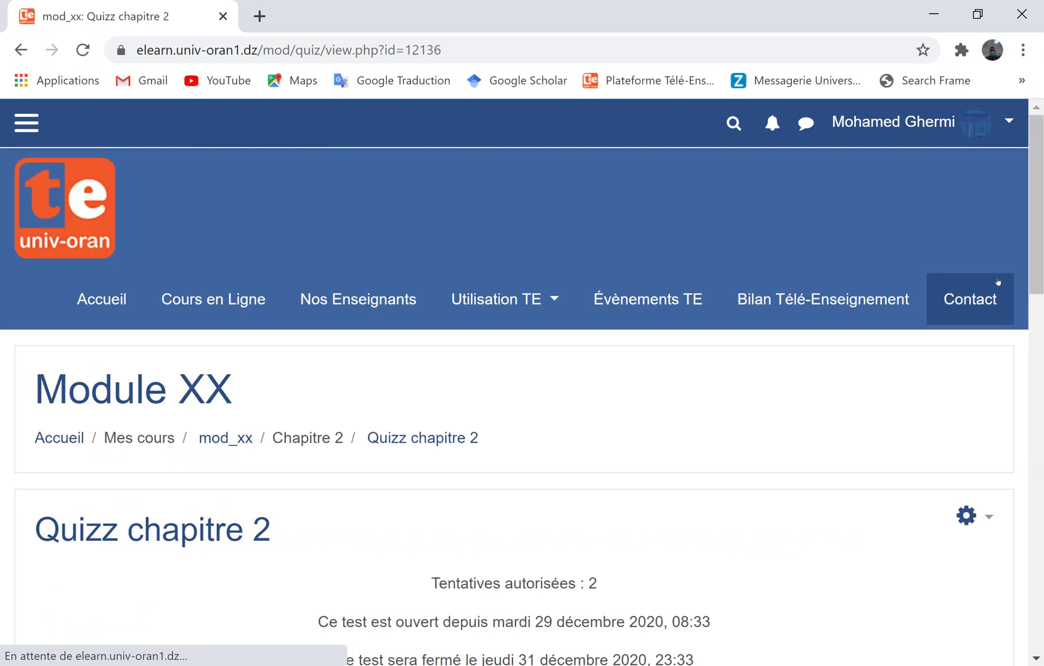
Open the question editing page of Quizz chapitre 2
scroll(1014, 355, "down", 4)
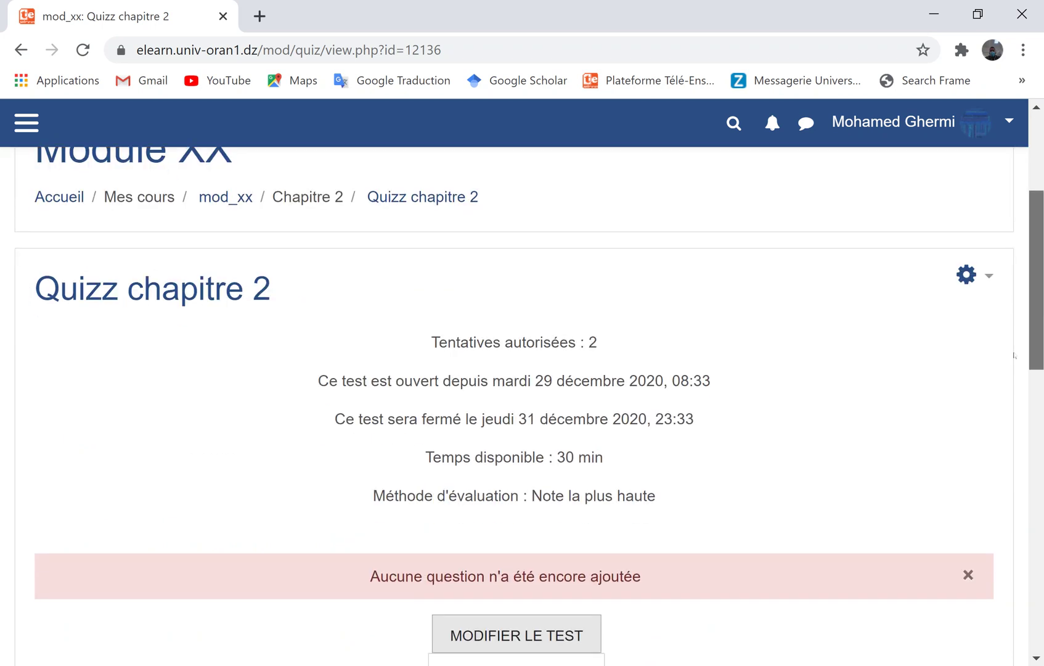
scroll(1014, 356, "down", 2)
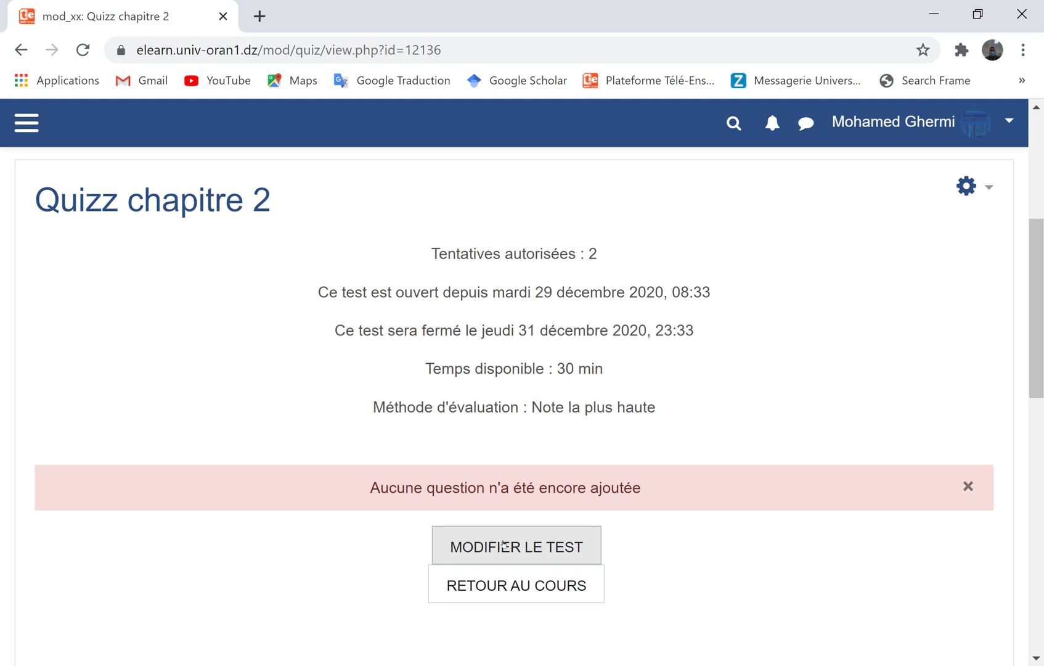
left_click(966, 186)
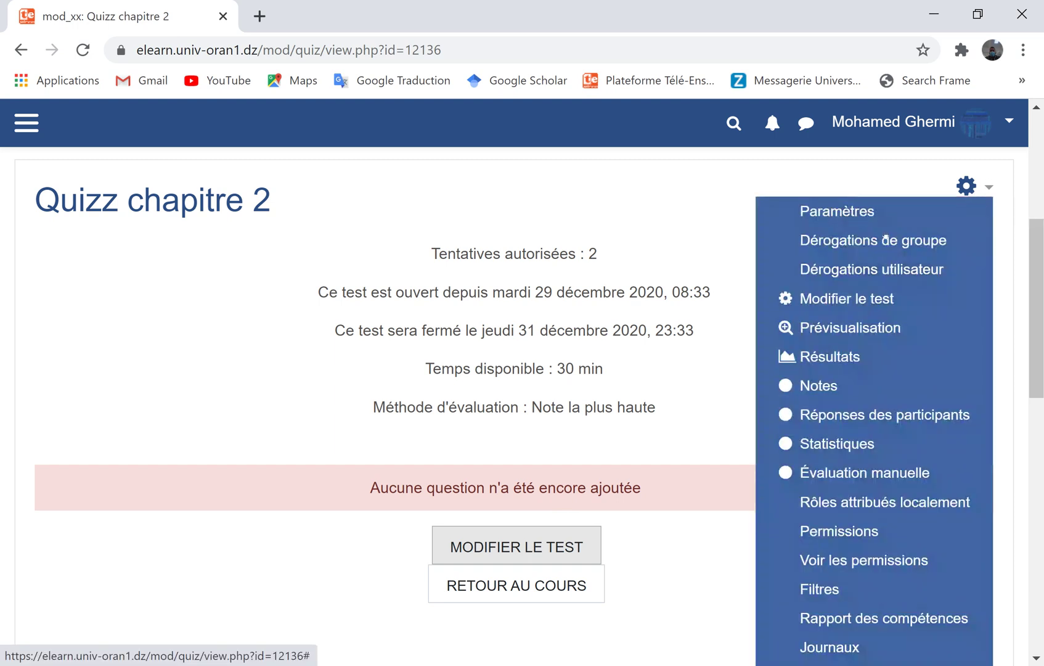
left_click(805, 302)
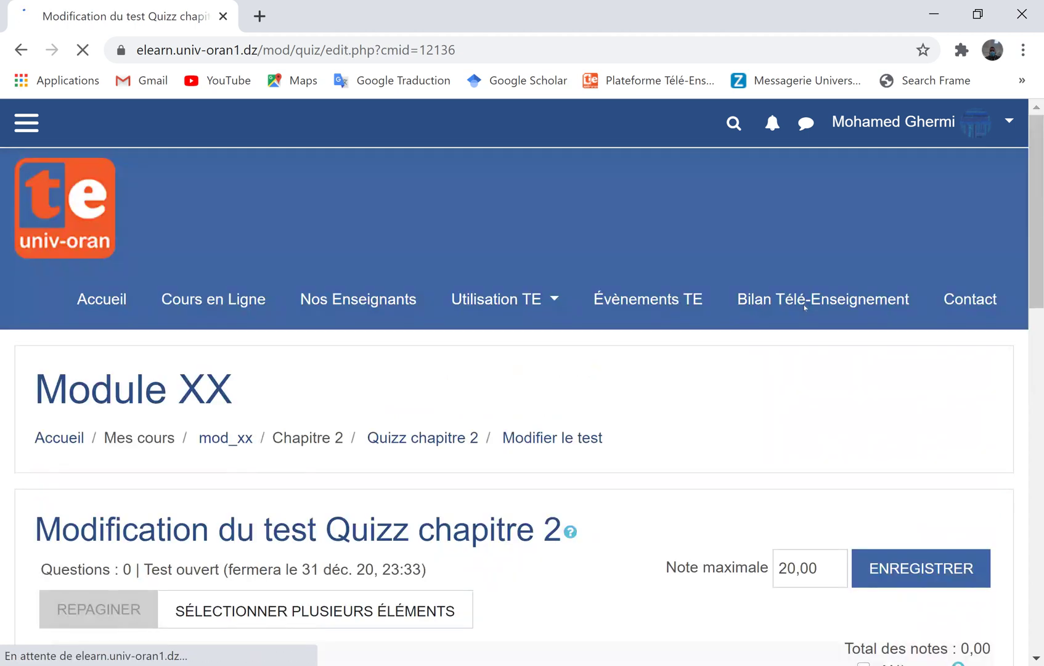
Review the available question types and add a new Vrai/Faux question to the quiz
scroll(805, 306, "down", 3)
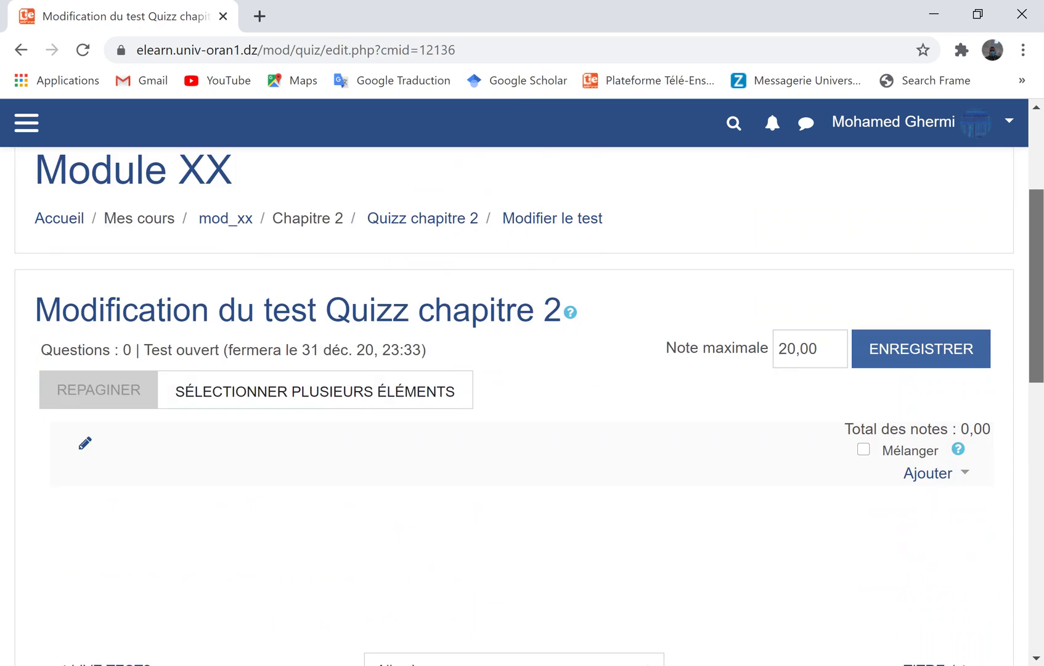
scroll(530, 407, "down", 1)
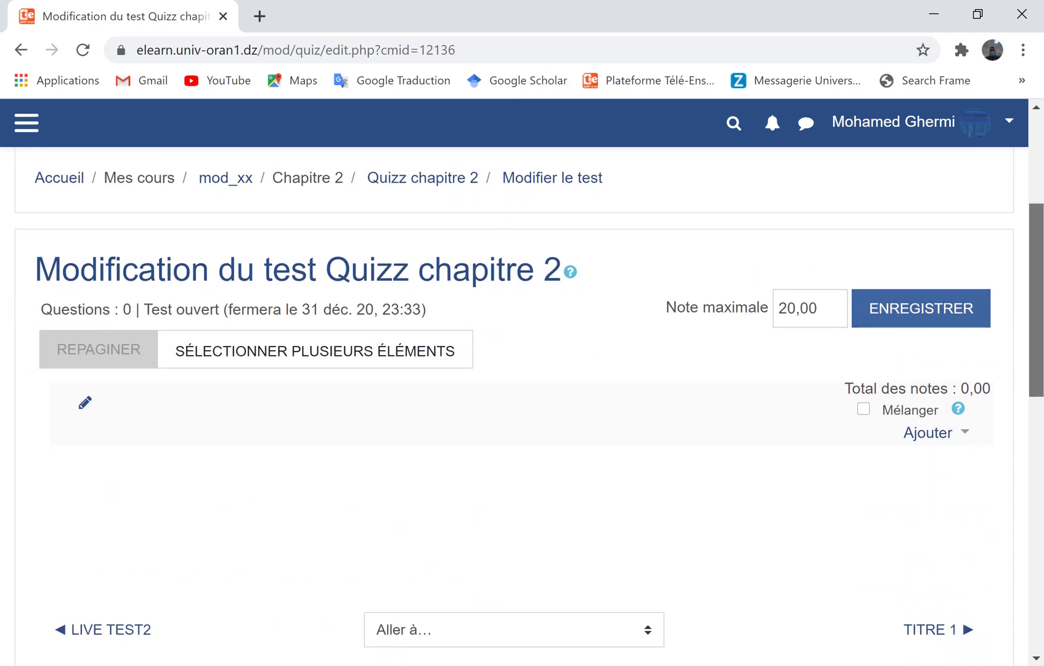
left_click(937, 438)
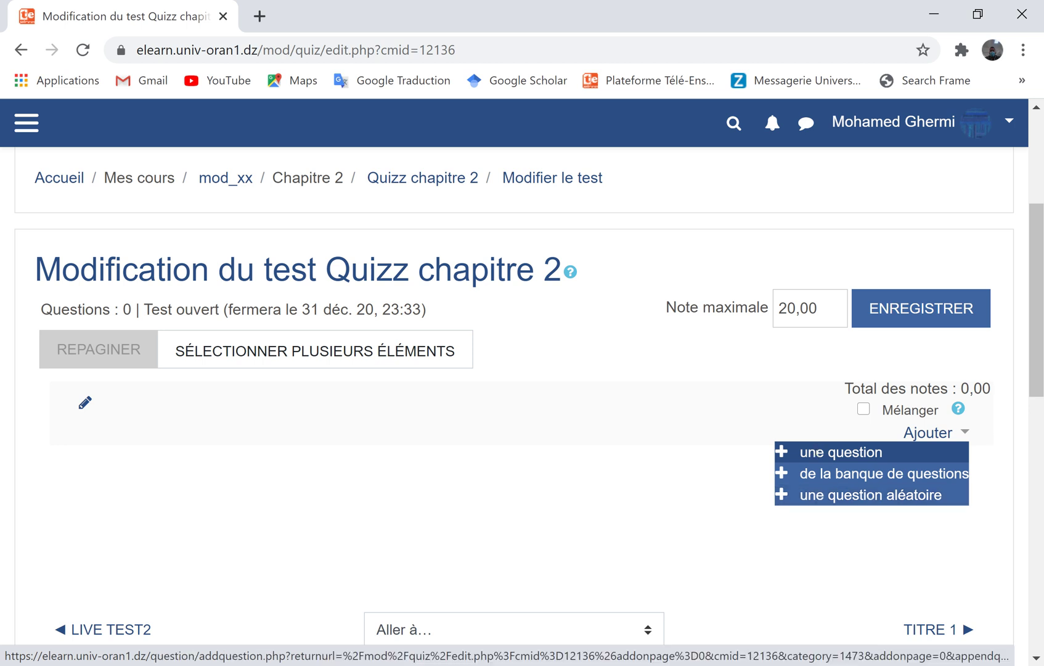
left_click(817, 453)
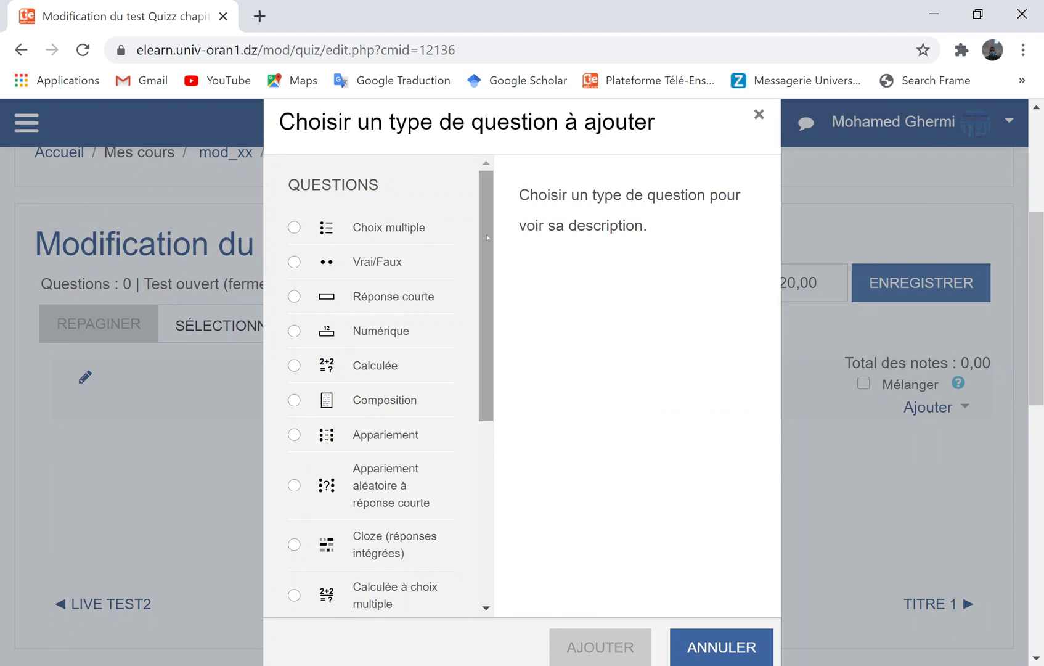
left_click_drag(487, 238, 482, 206)
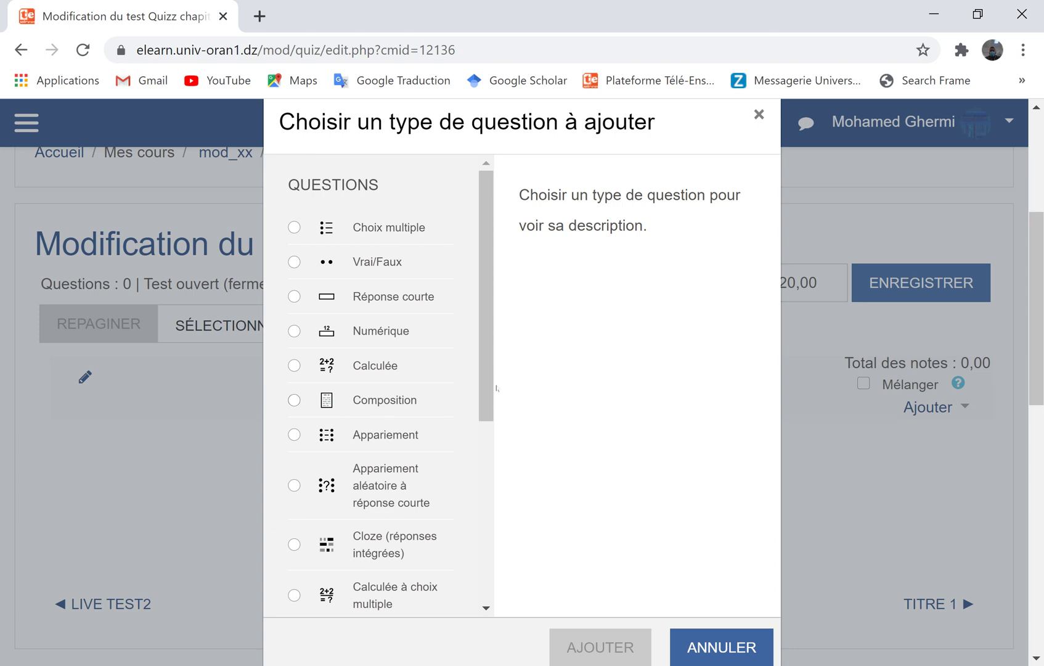
left_click_drag(494, 367, 484, 494)
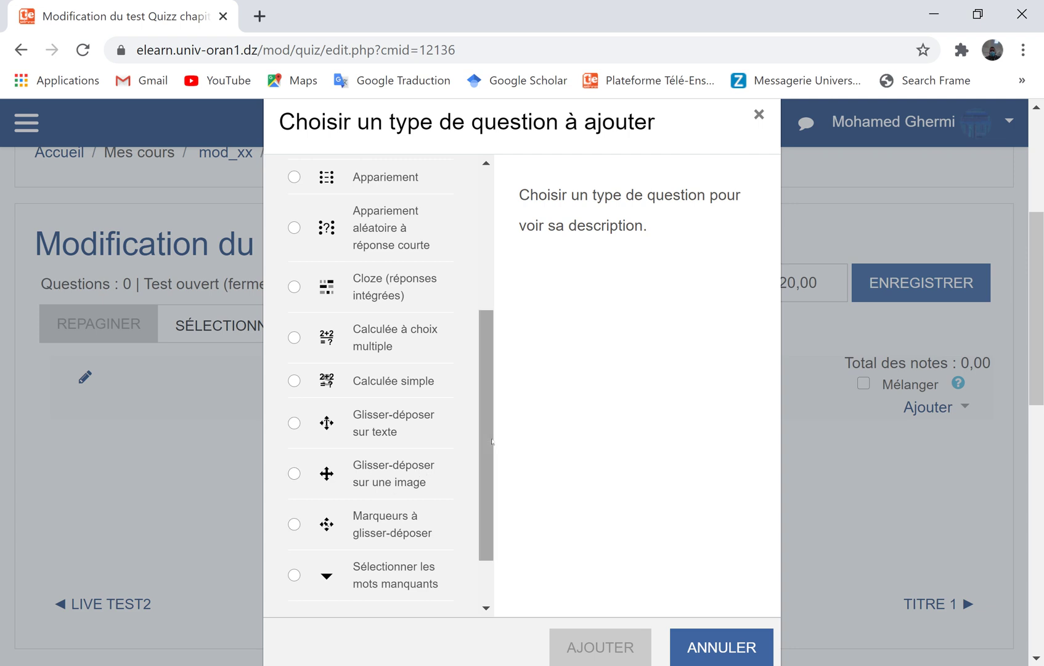
left_click_drag(482, 414, 480, 218)
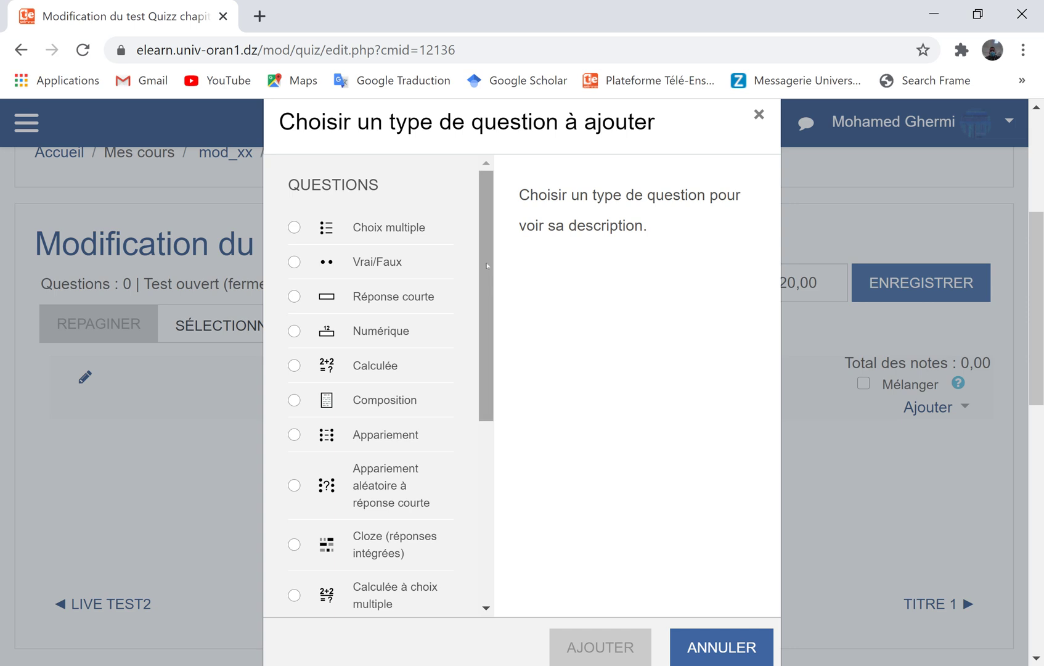
scroll(485, 326, "down", 1)
scroll(484, 325, "down", 3)
left_click_drag(481, 377, 476, 453)
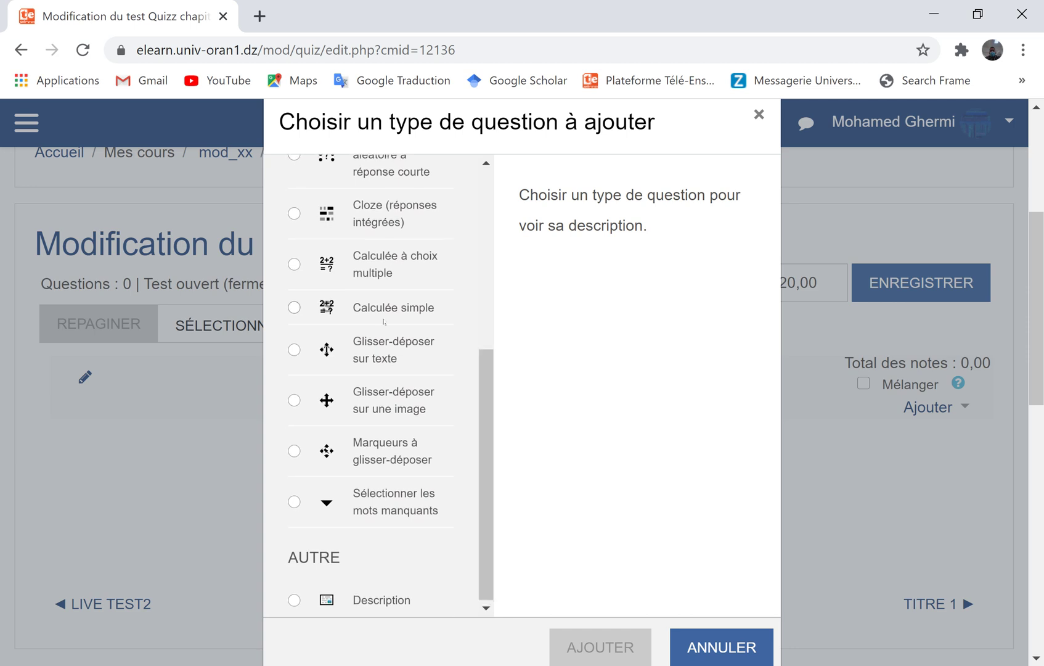
left_click_drag(487, 432, 493, 242)
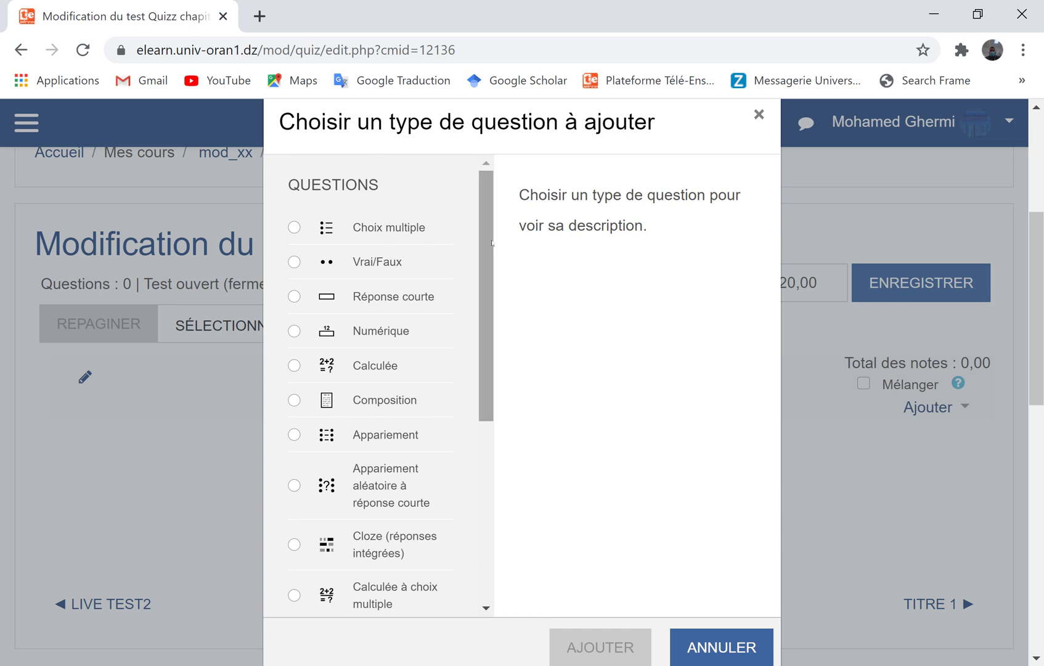
left_click(294, 262)
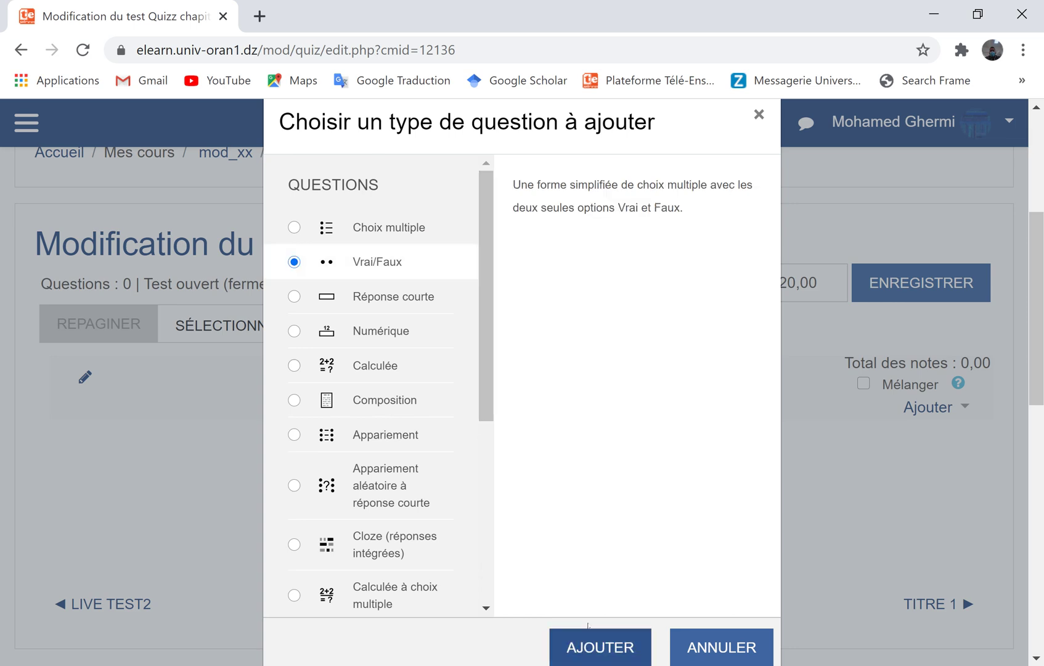
left_click(607, 648)
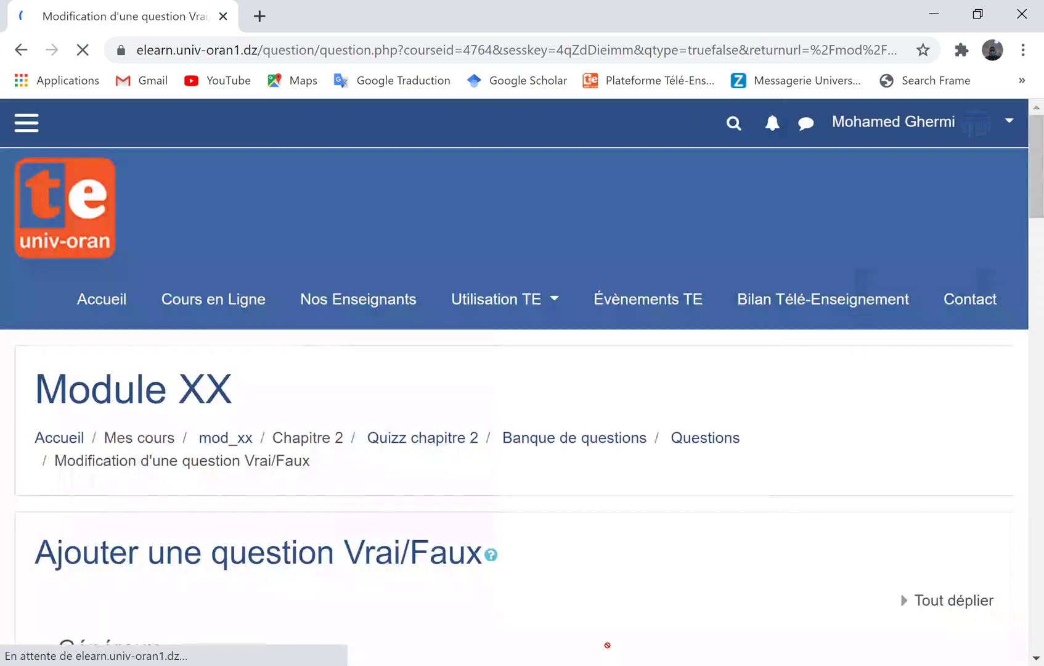
Name the question "Vrai ou Faux N°01" and enter "La covid19 est une maladie bactérienne." as its question text
left_click_drag(1039, 191, 1039, 262)
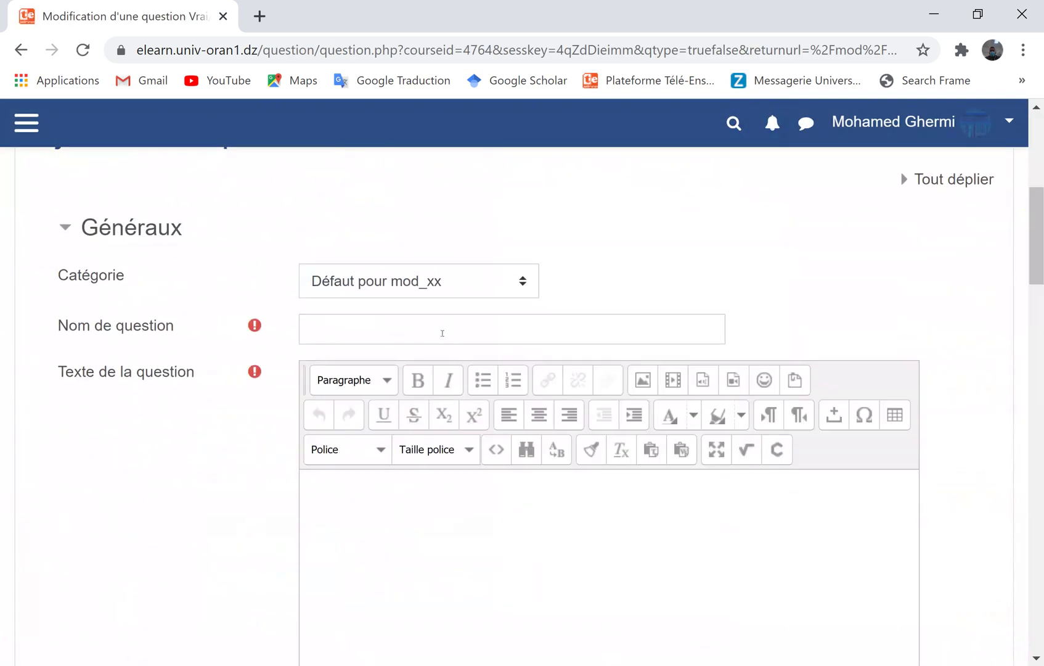
left_click(442, 333)
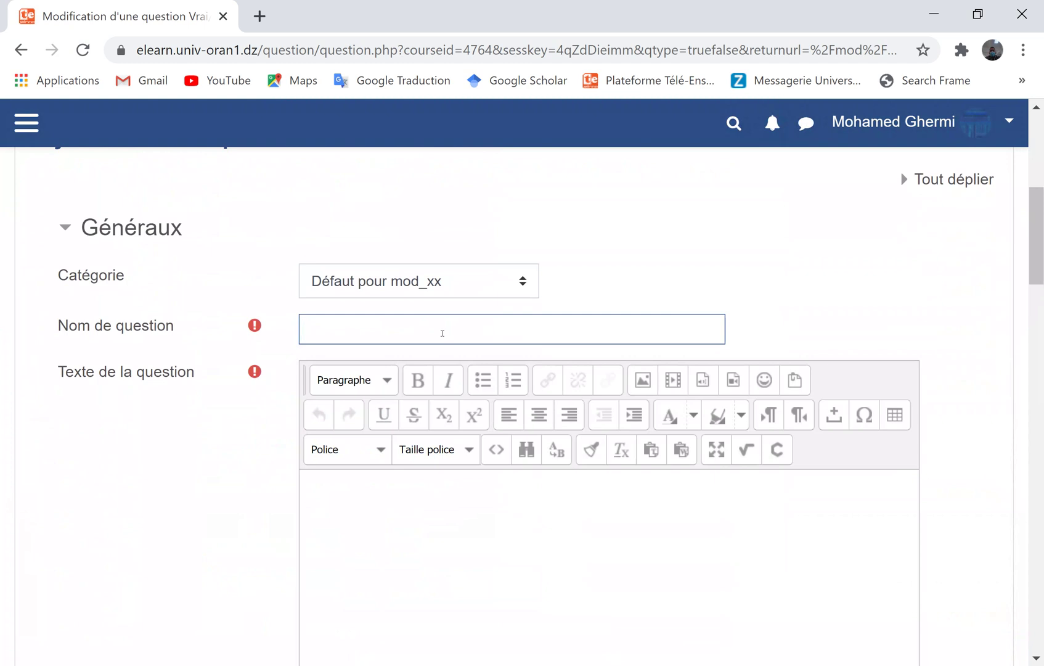
type("Vrai ou Faux N°01")
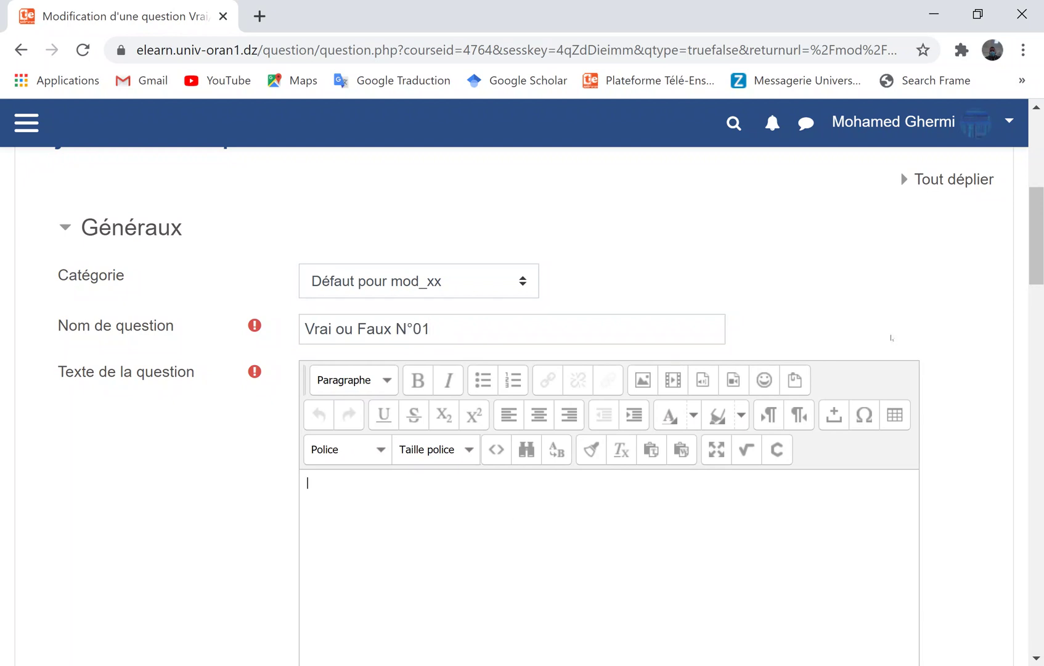
left_click_drag(1037, 235, 1037, 258)
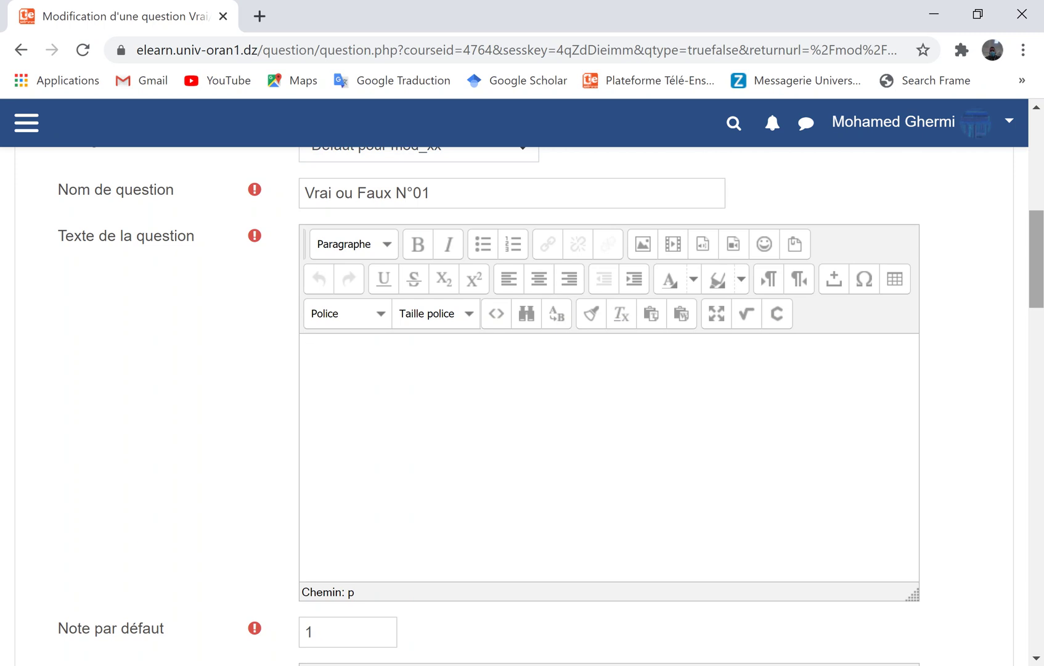
type("La covid19 est une maladie ")
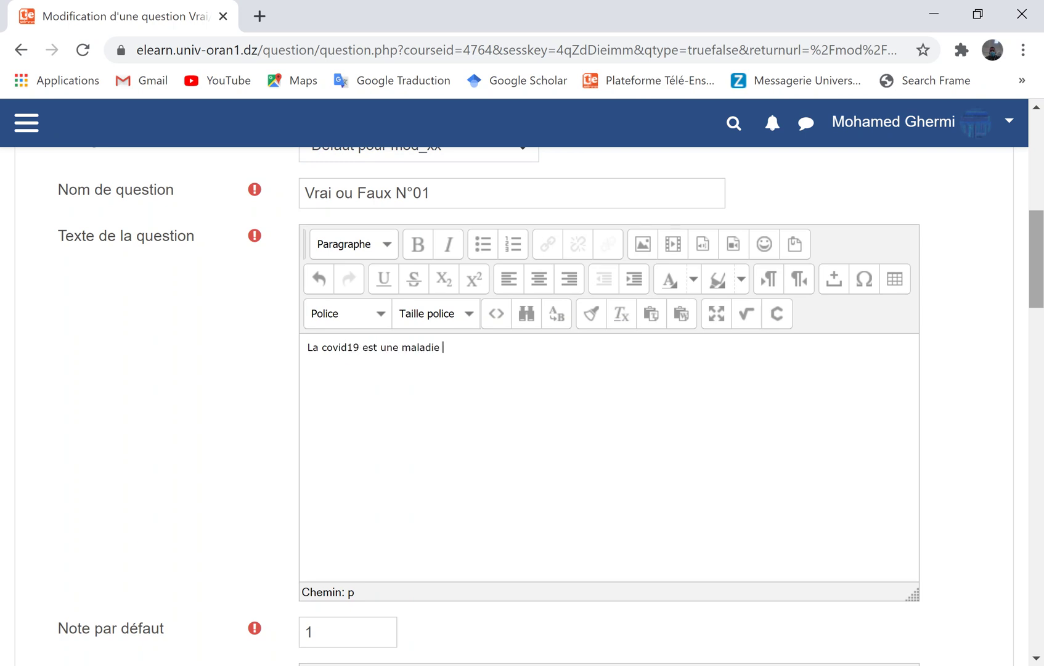
type("bactérienne.")
Set the question's default mark (Note par défaut) to 2
scroll(609, 407, "down", 3)
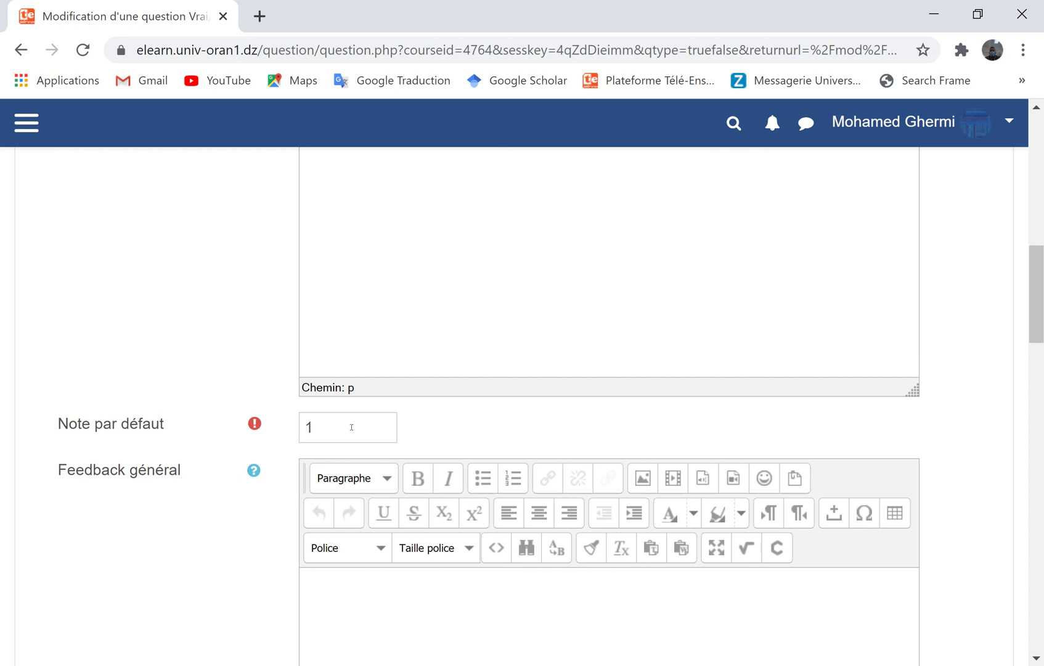
left_click_drag(352, 427, 293, 431)
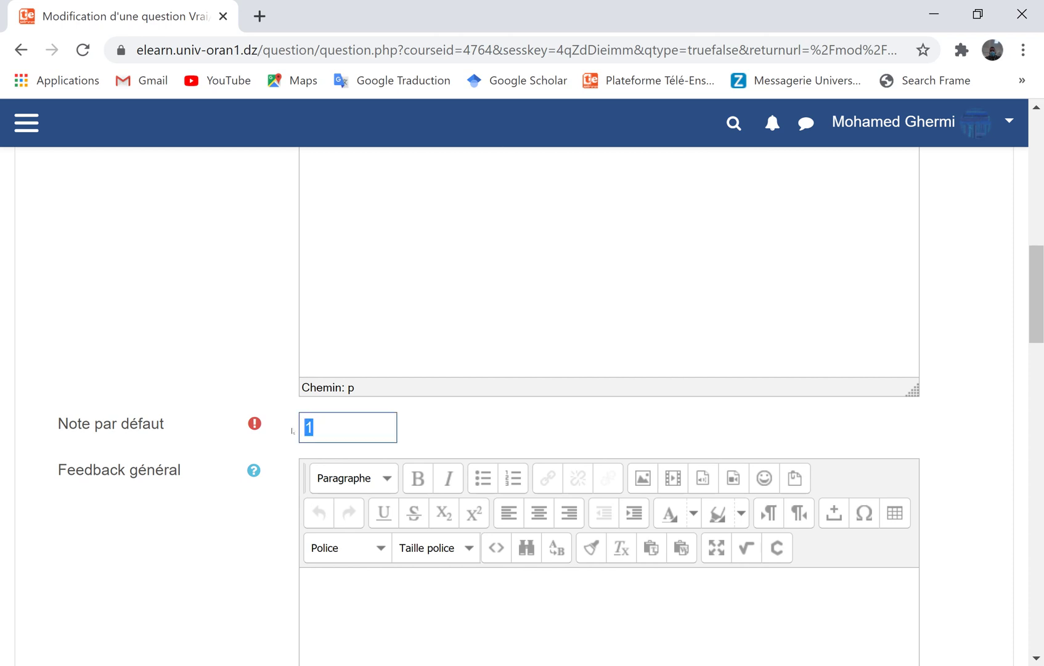
type("2")
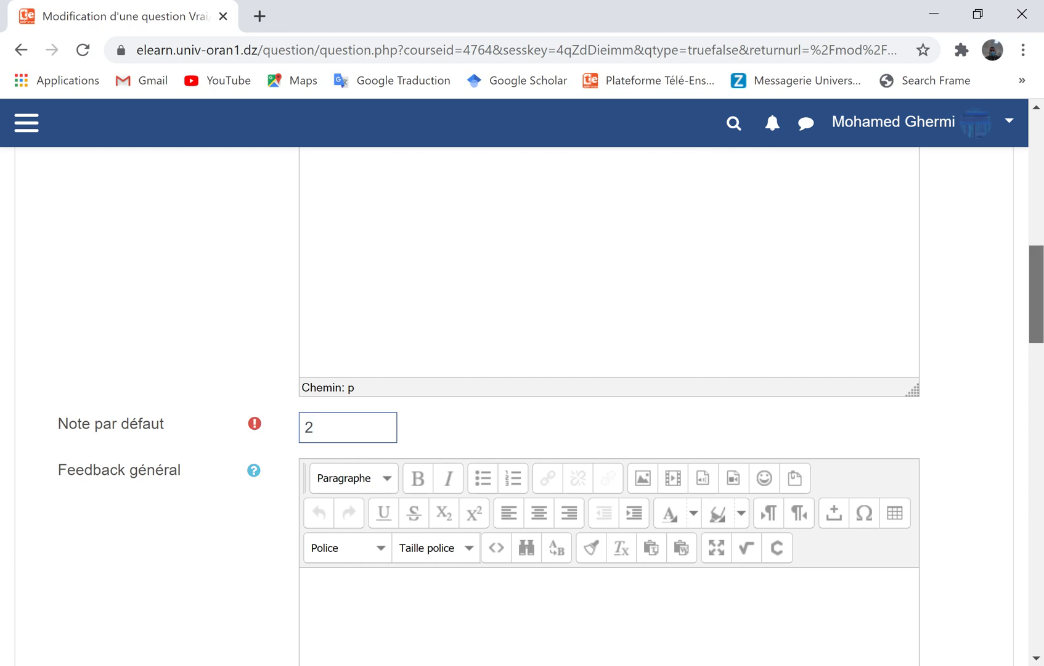
Keep Faux as the correct answer and save the true/false question to the quiz
scroll(609, 370, "down", 7)
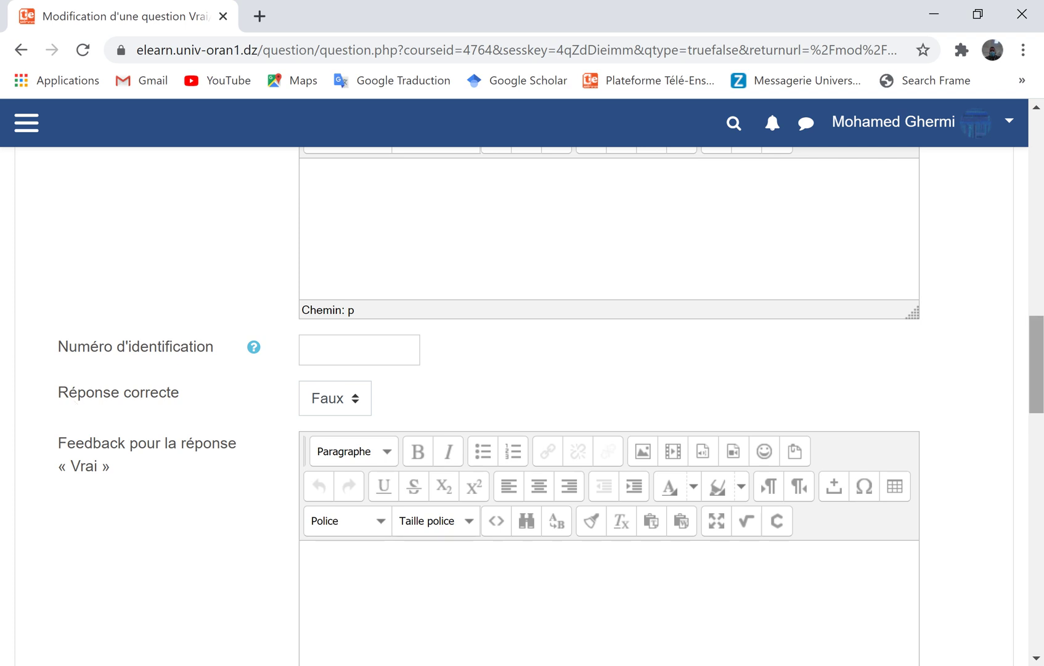
scroll(609, 407, "up", 10)
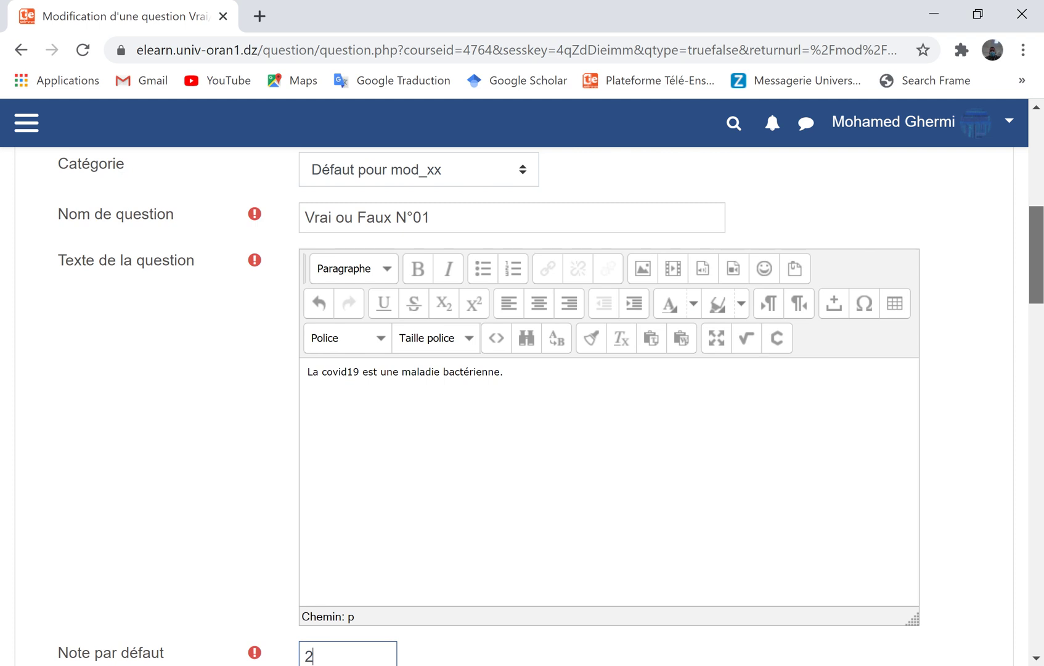
scroll(609, 407, "down", 8)
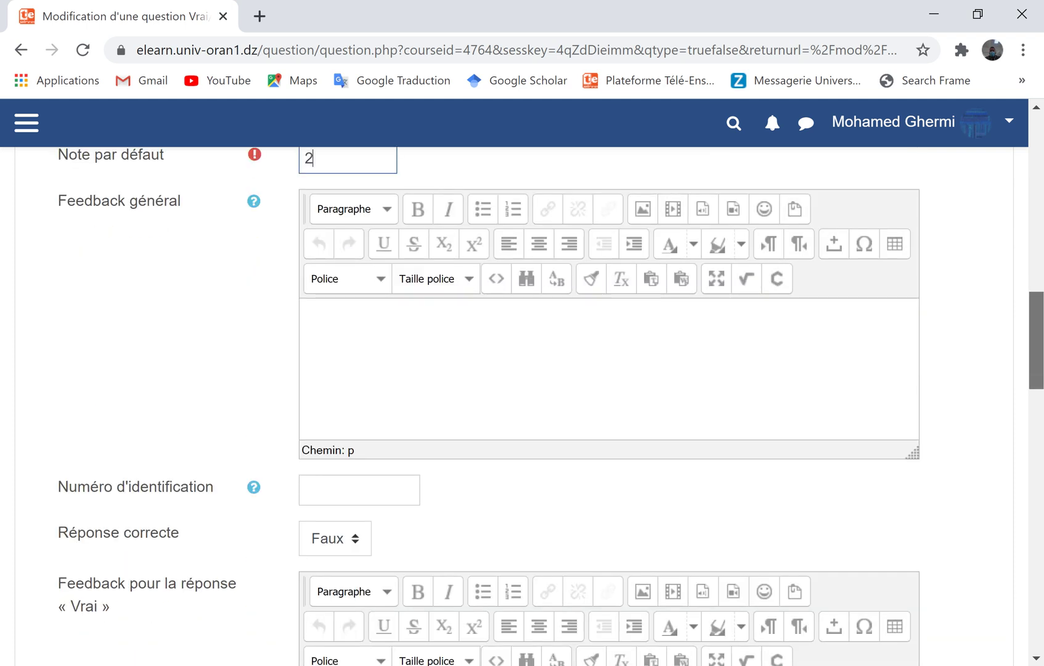
left_click_drag(1037, 368, 1009, 373)
left_click(350, 520)
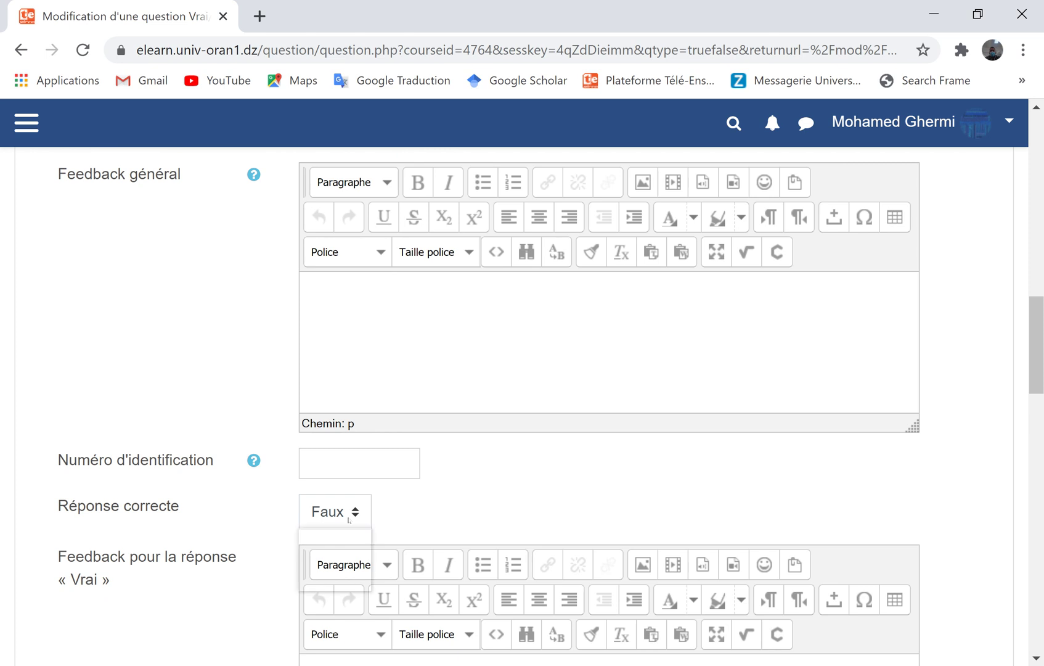
left_click(350, 520)
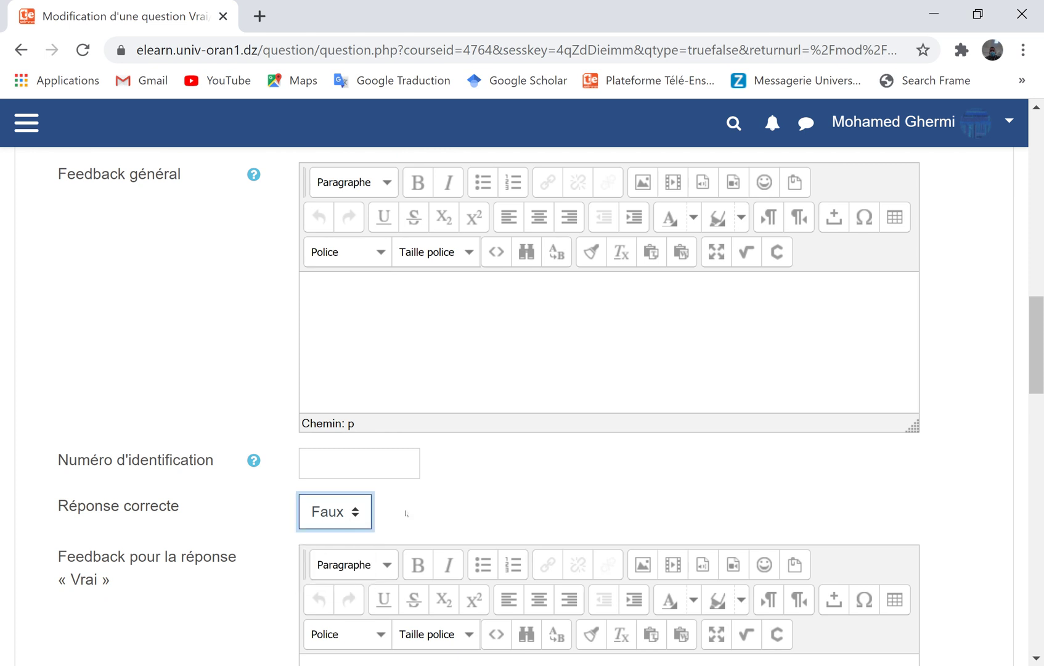
left_click(790, 476)
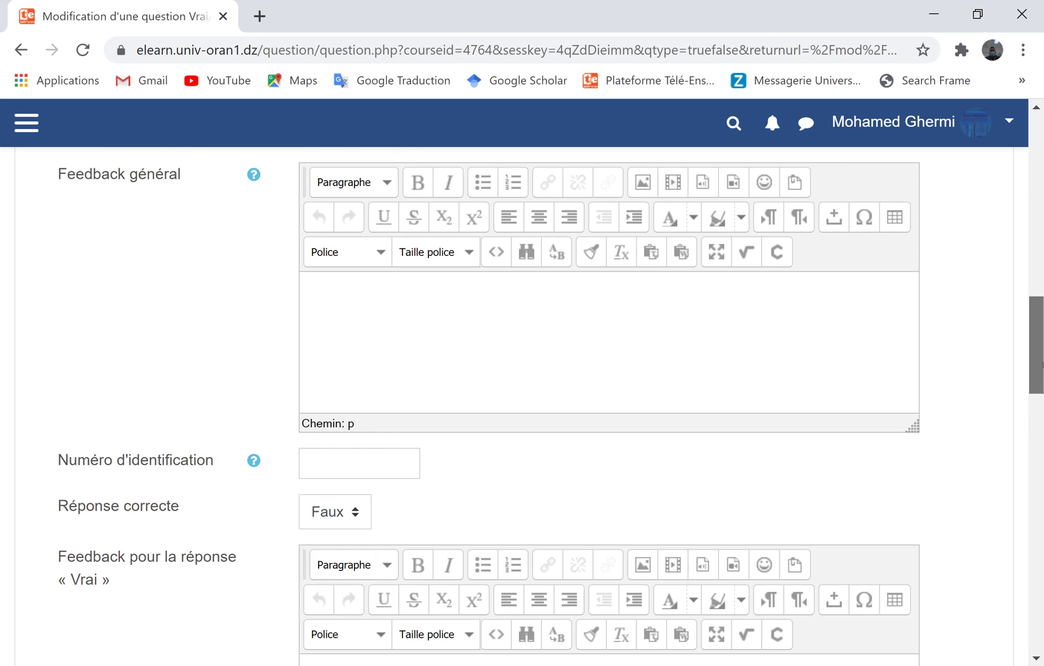
scroll(549, 401, "down", 9)
scroll(522, 401, "down", 4)
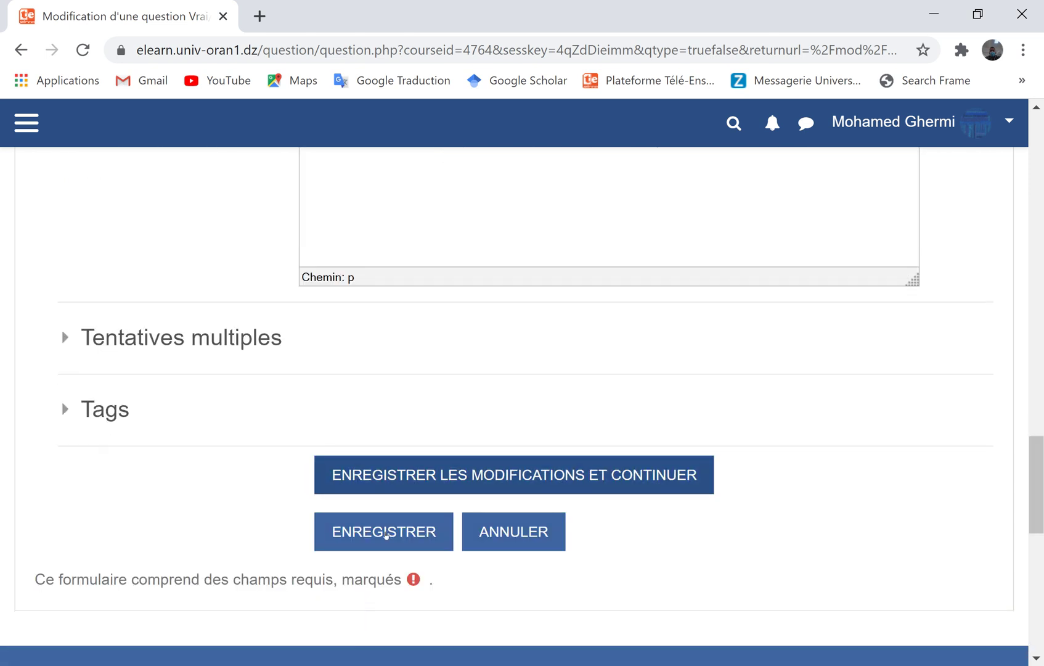
left_click(382, 543)
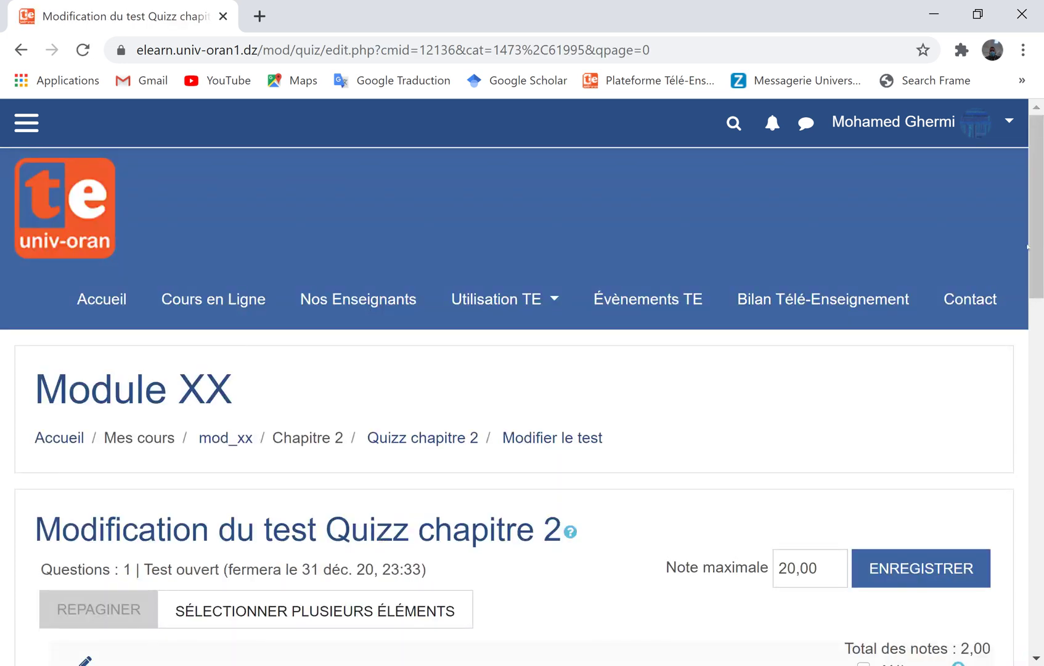
Preview the "Vrai ou Faux N°01" question from the quiz's question list and close the preview
scroll(507, 448, "down", 5)
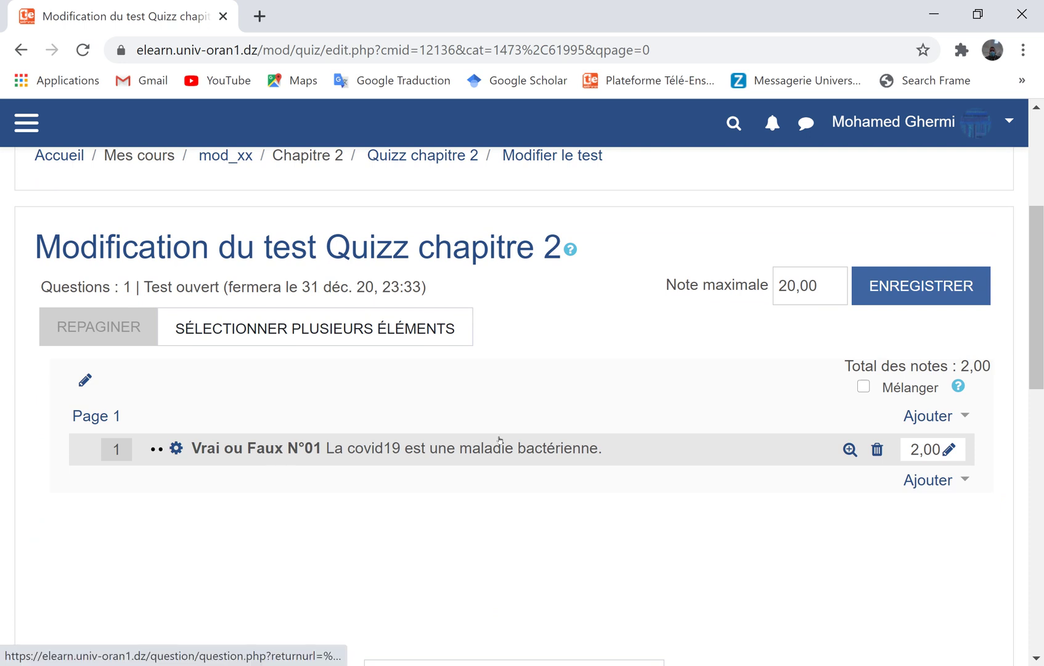
left_click(850, 450)
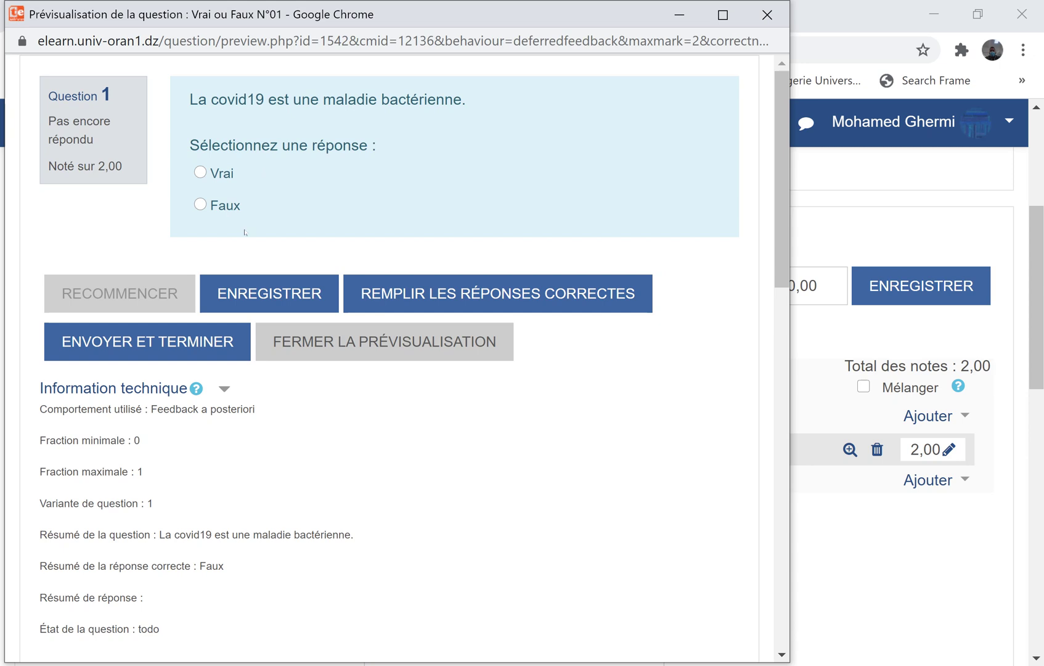
left_click(767, 14)
left_click(728, 123)
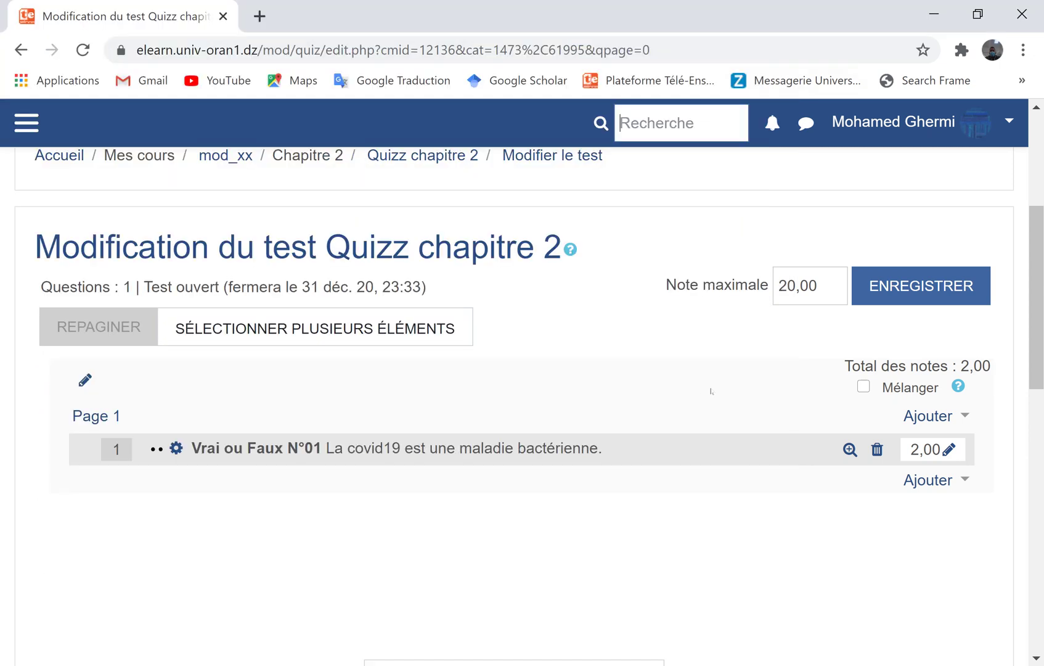
scroll(1036, 297, "down", 2)
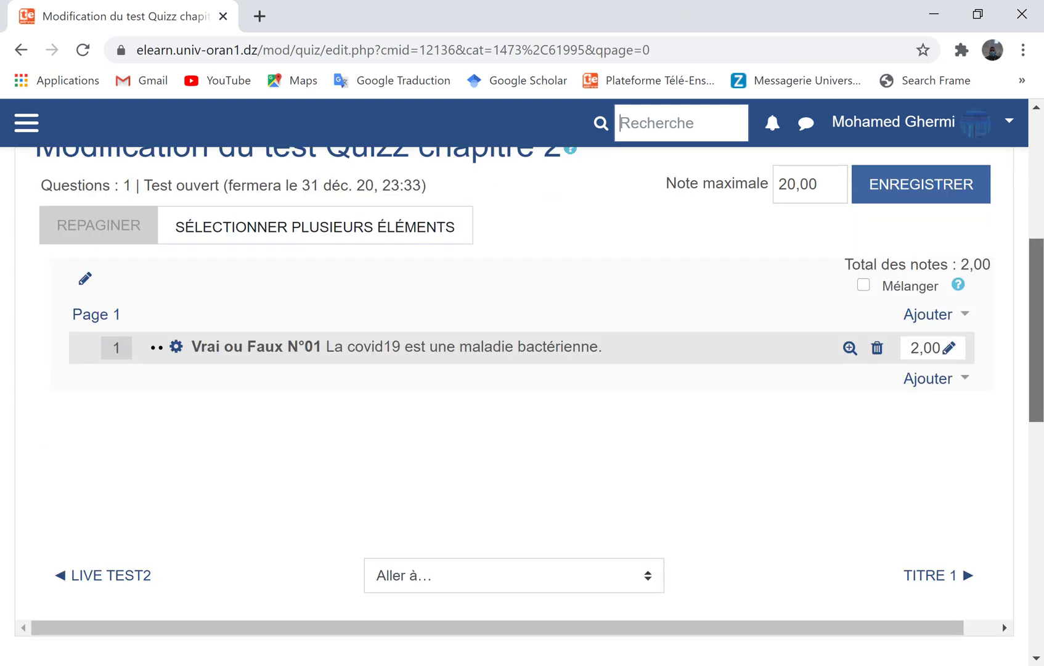